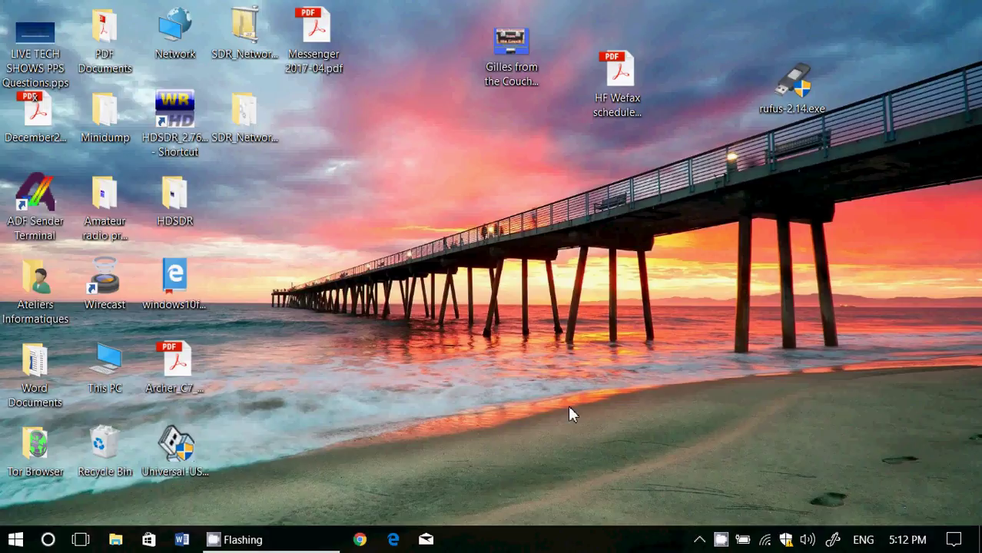
- Switch the Storage sense toggle to On under System > Storage (263 GB used of 931 GB)
left_click(954, 540)
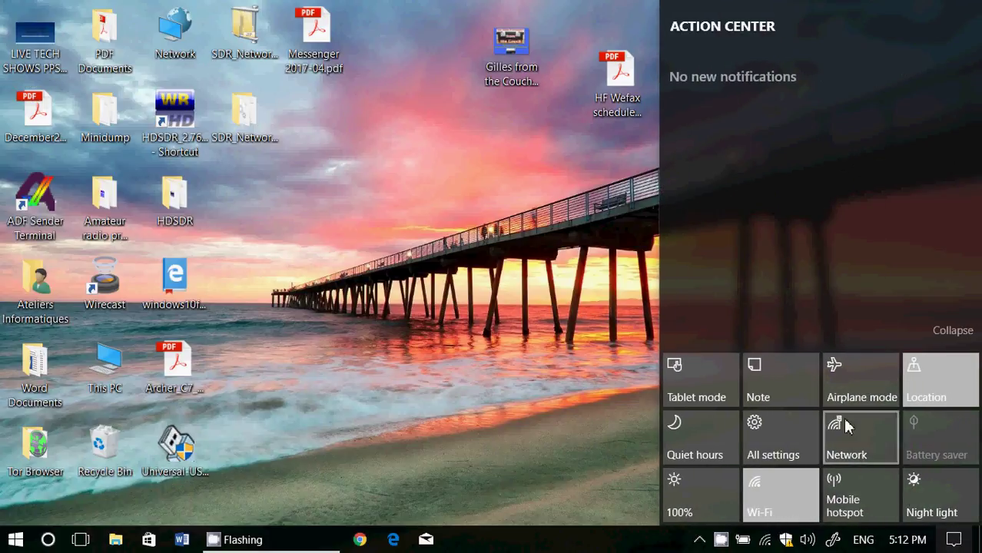
left_click(778, 441)
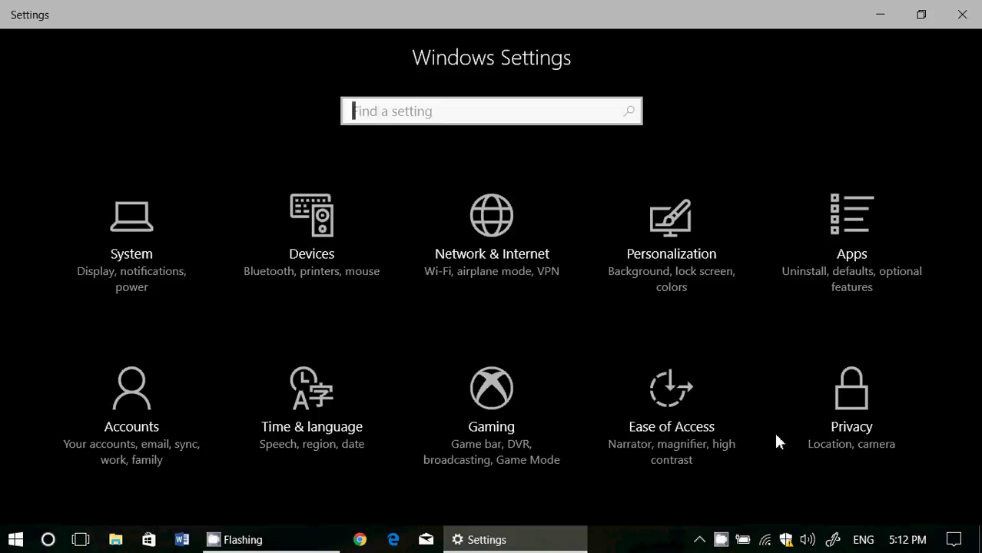
left_click(139, 264)
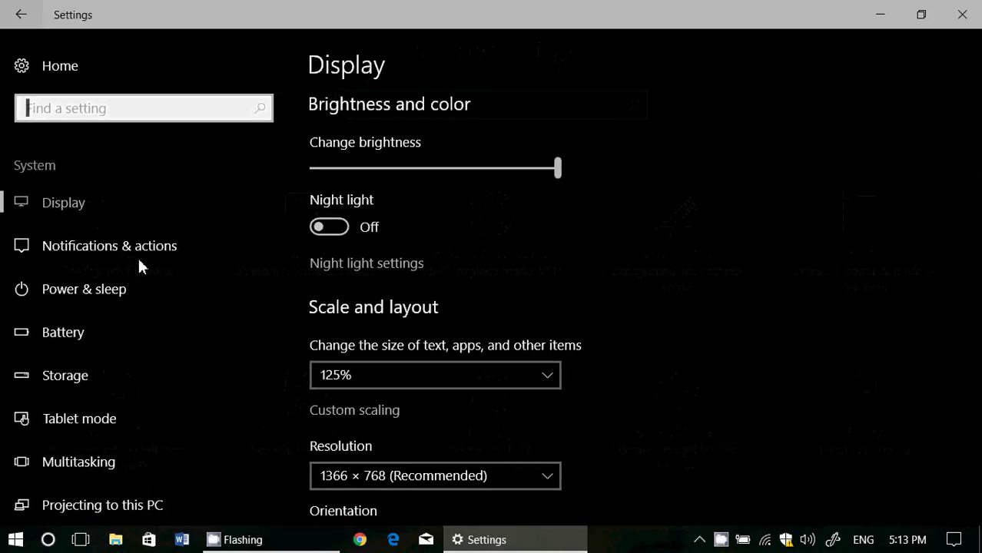
scroll(139, 265, "down", 1)
left_click(94, 336)
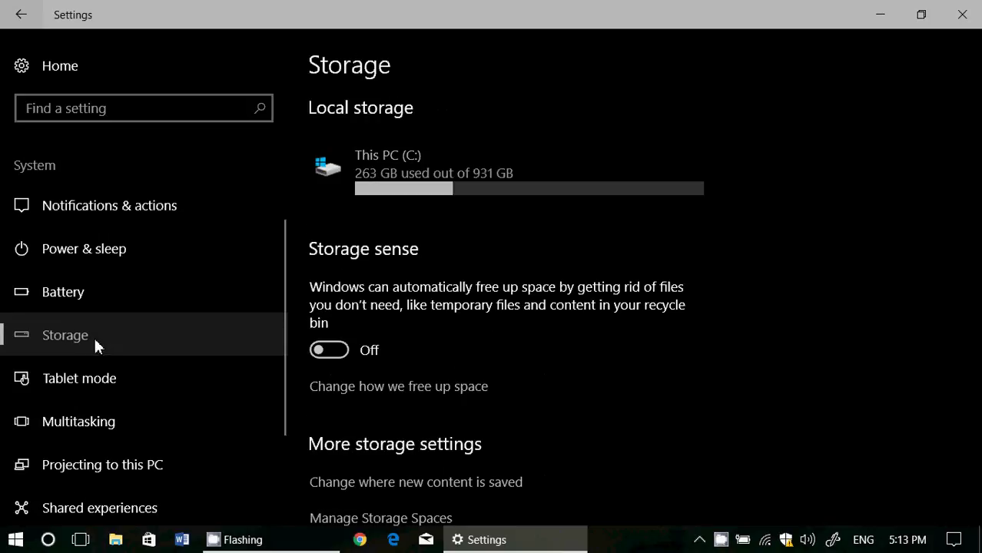
scroll(644, 362, "down", 1)
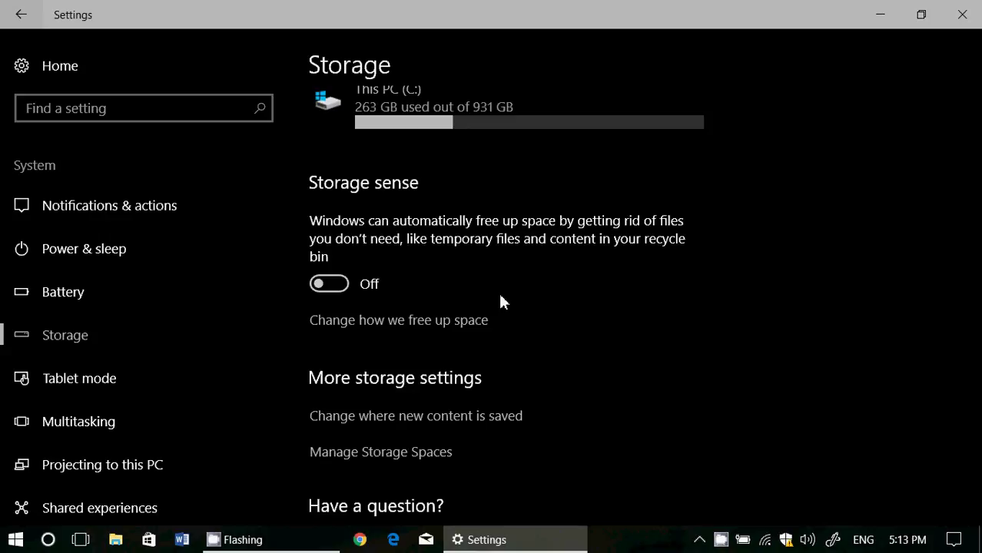
left_click(335, 284)
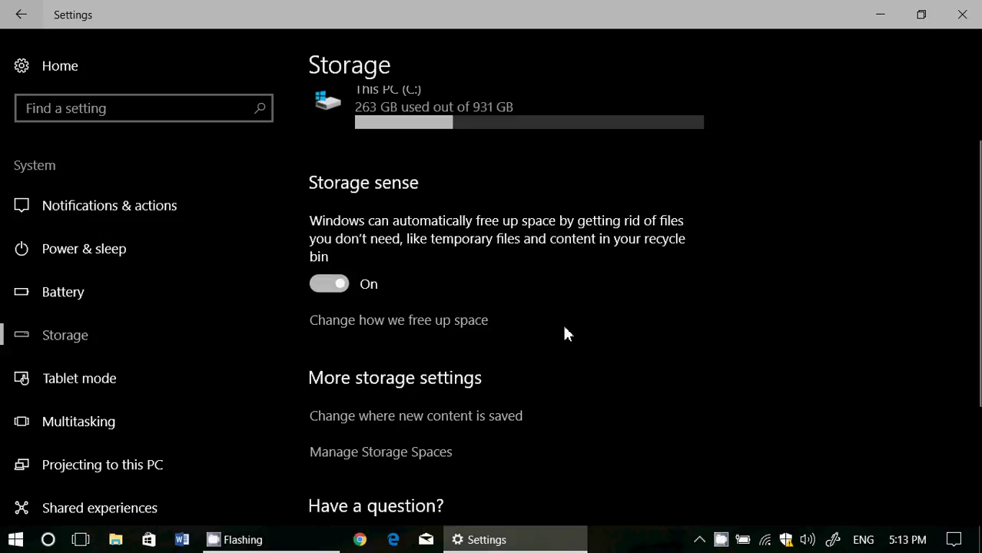
- Show the 'Change how we free up space' options: temporary files and 30-day recycle bin deletion on
left_click(426, 321)
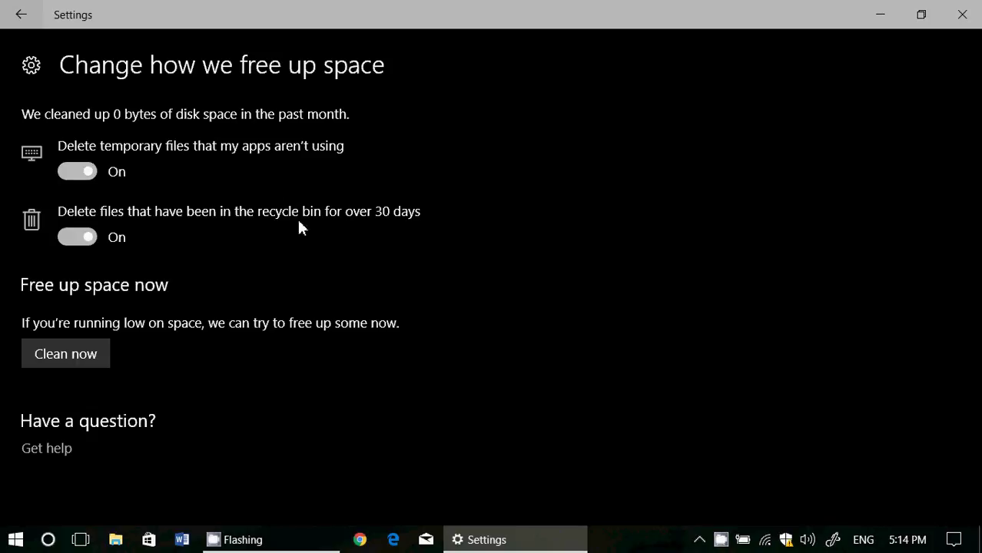
- Run Clean now to free 2.57 GB of disk space, then close Settings
left_click(73, 356)
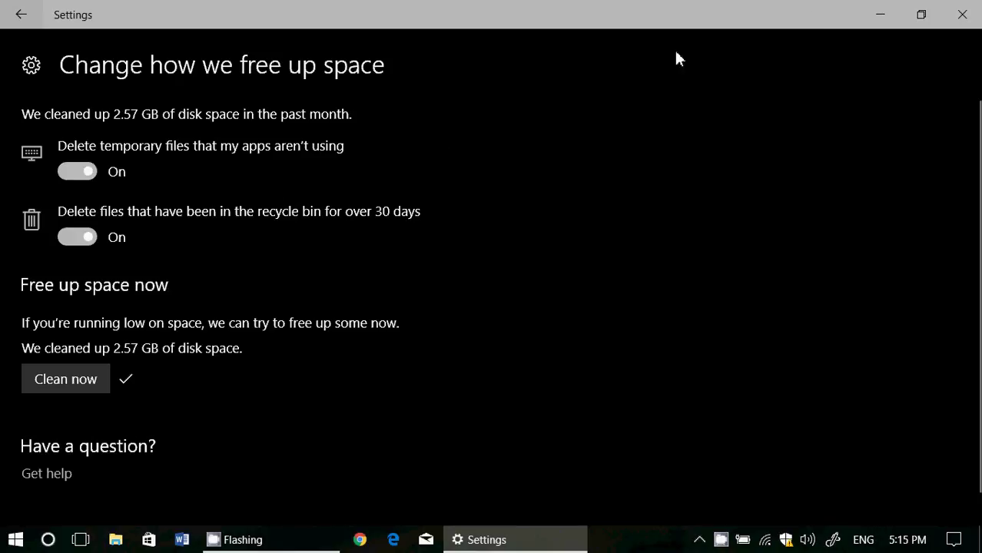
left_click(962, 15)
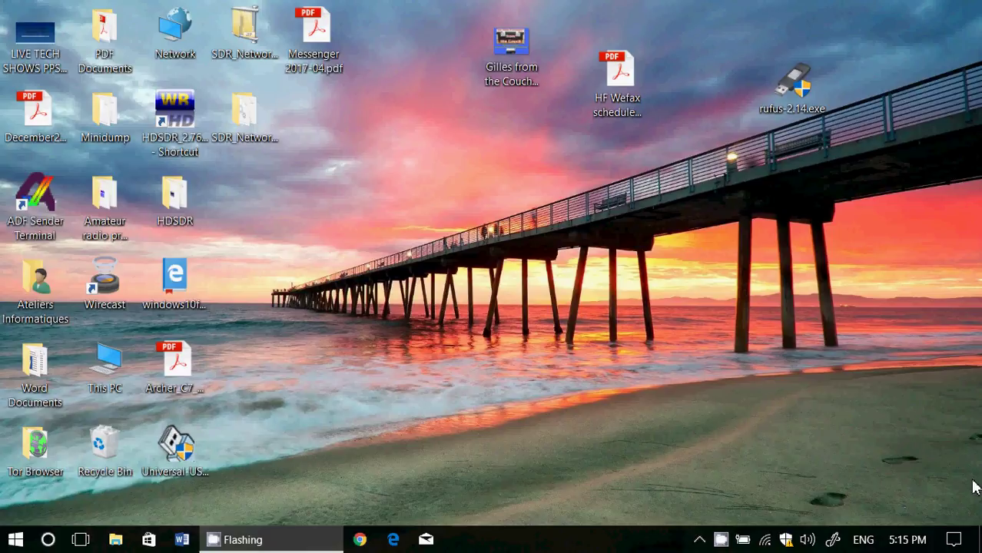
- Reopen Storage's space-freeing options to confirm 2.57 GB cleaned (260 GB used), then close Settings
left_click(957, 544)
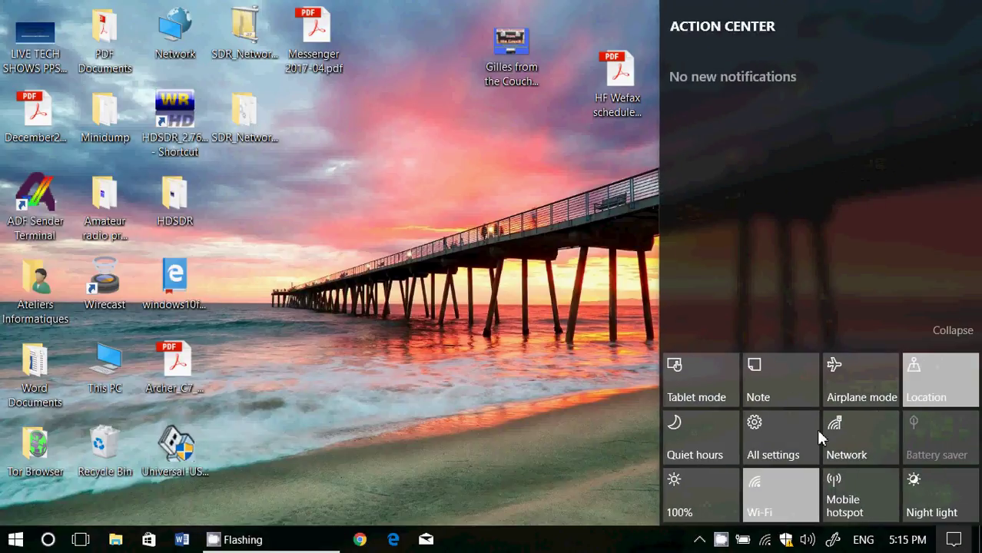
left_click(763, 434)
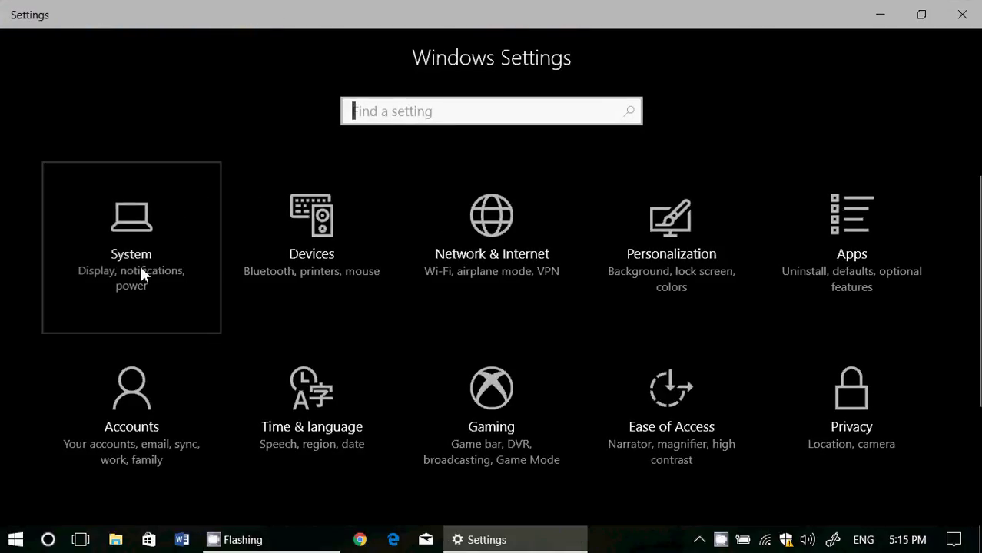
left_click(141, 274)
left_click(81, 374)
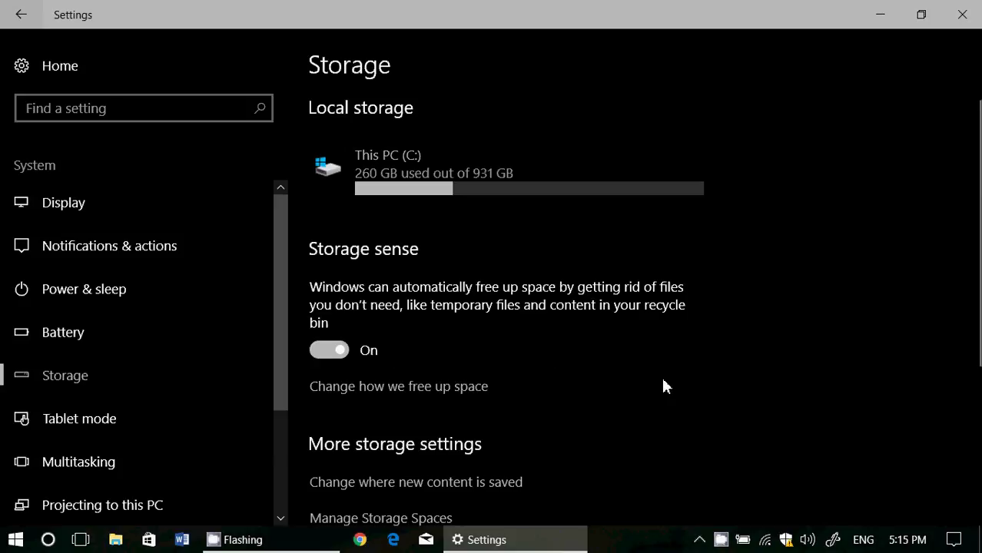
left_click(455, 393)
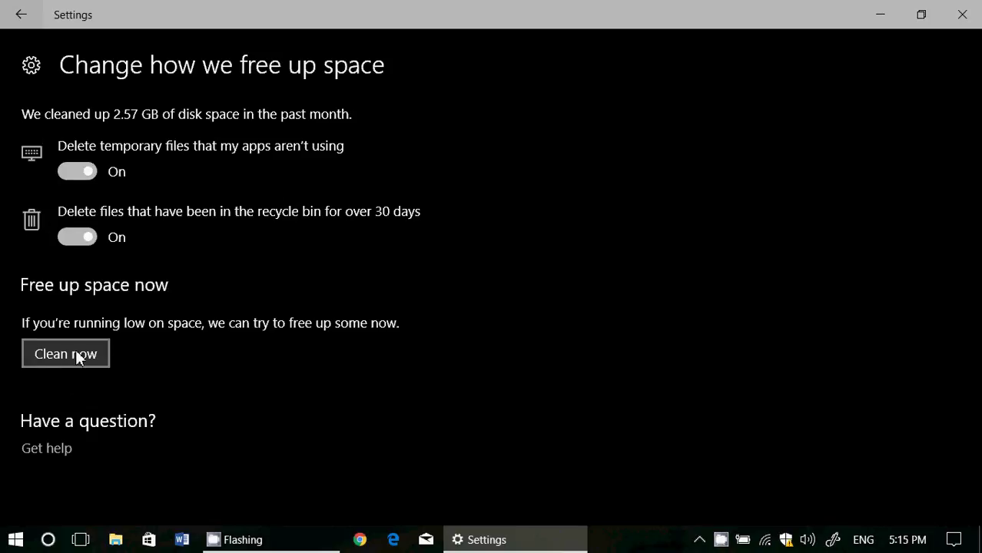
left_click(962, 14)
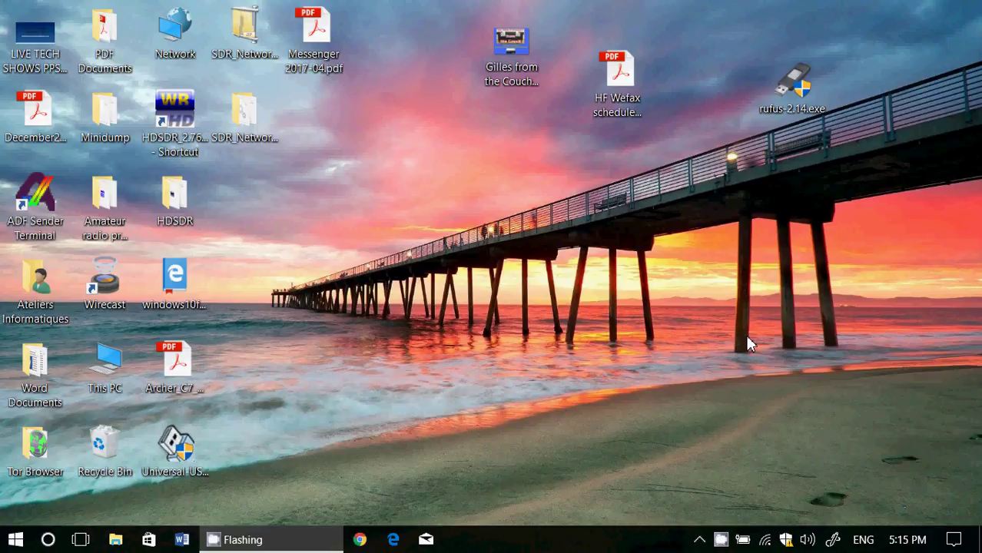
left_click(721, 540)
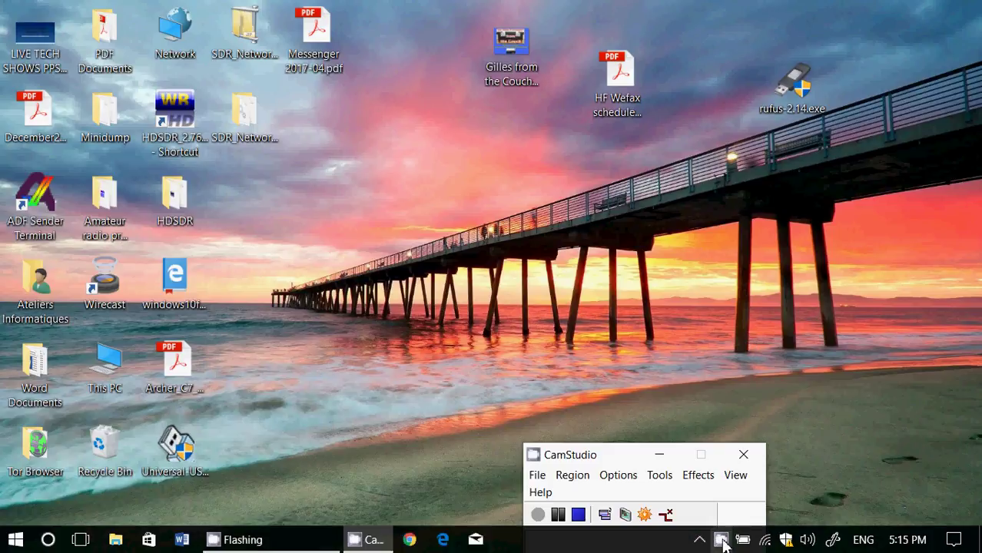